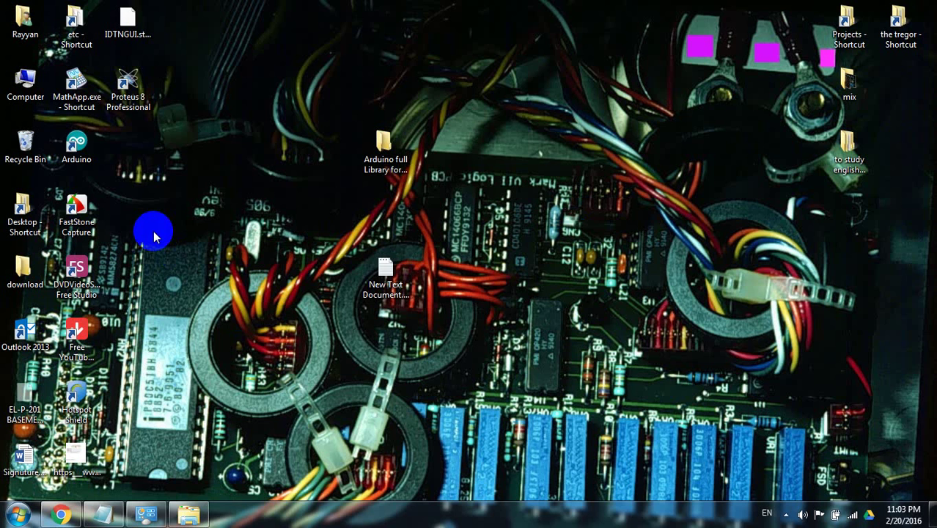
Select the Arduino shortcut on the Windows desktop.
left_click(76, 147)
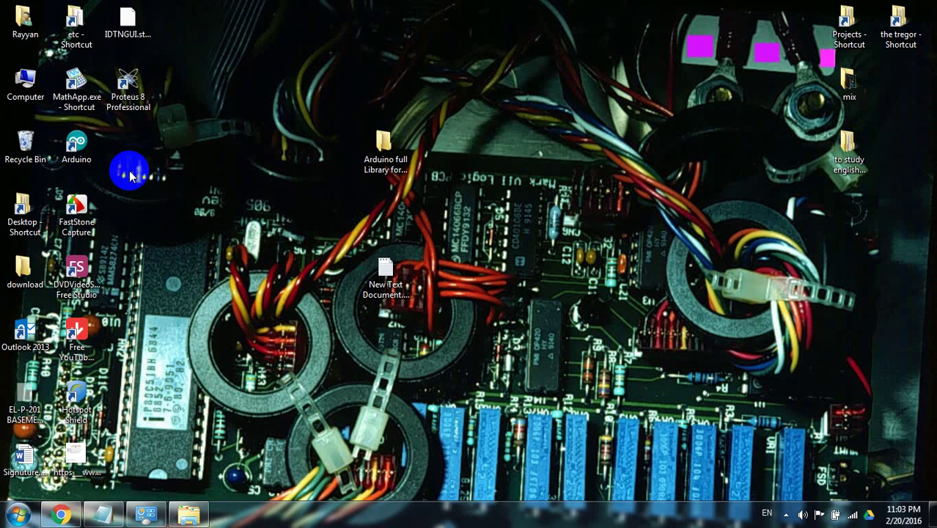
Launch Proteus 8 Professional from its desktop shortcut and let the Home Page load.
double_click(129, 77)
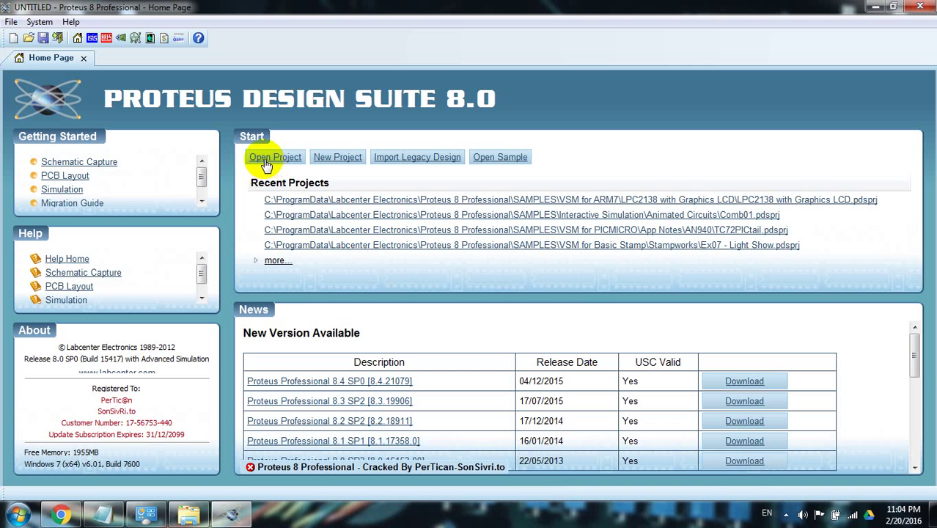
Cancel Open Project and start a default-named New Project, replacing the existing one.
left_click(266, 160)
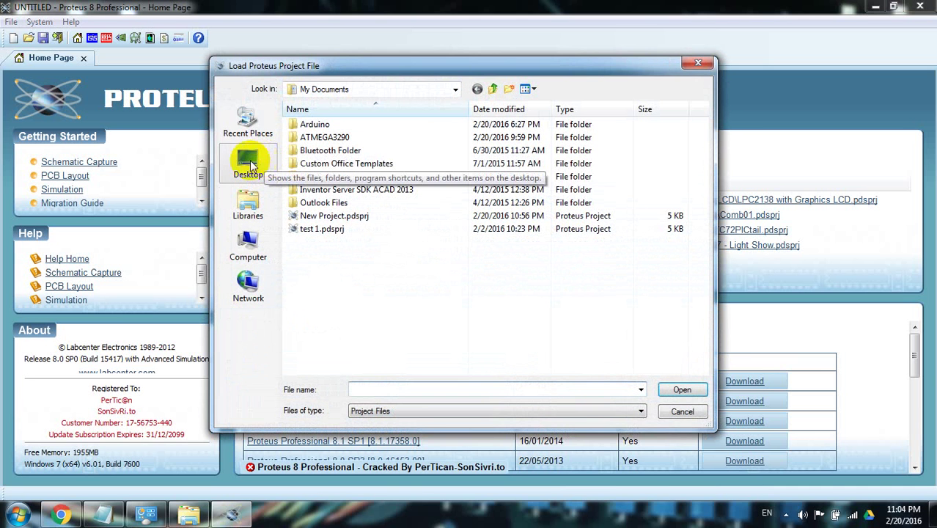
left_click(680, 412)
left_click(350, 159)
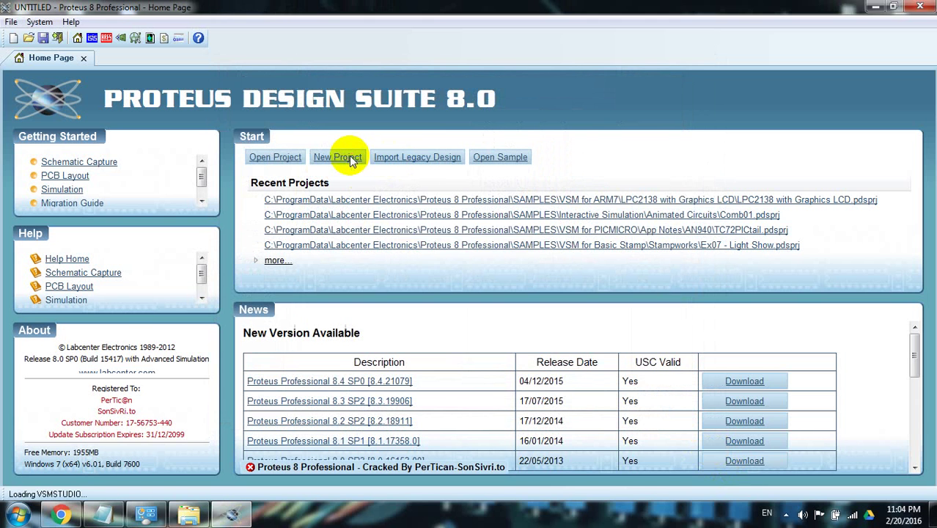
left_click(526, 381)
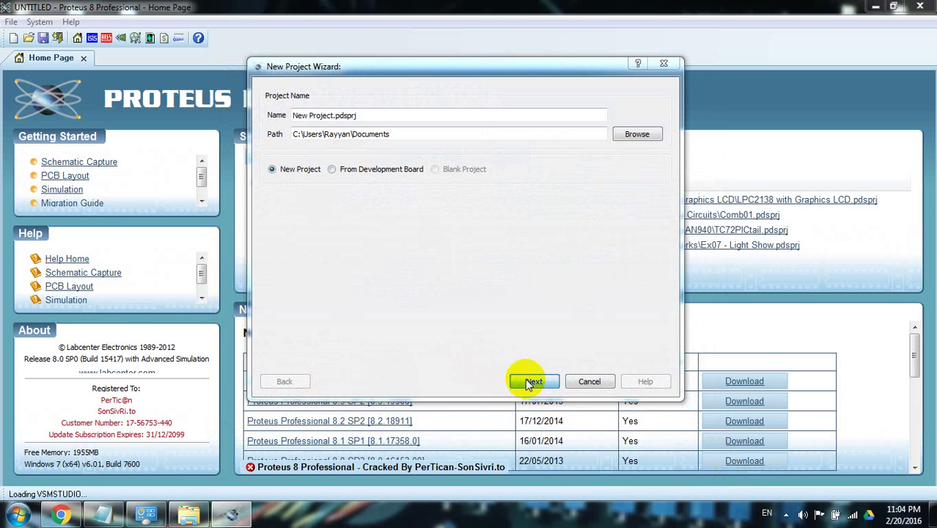
left_click(455, 256)
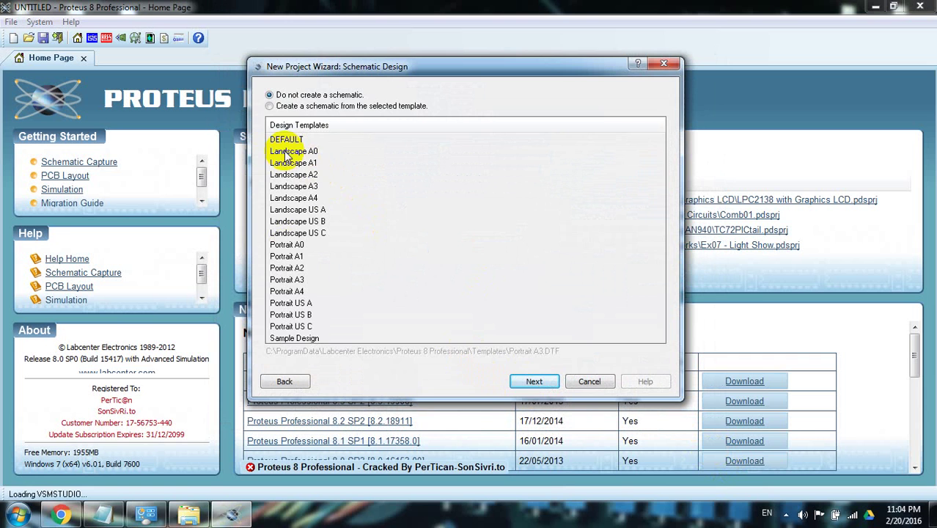
Choose the Portrait A3 schematic template and DEFAULT PCB layout, with no firmware.
left_click(282, 107)
left_click(533, 381)
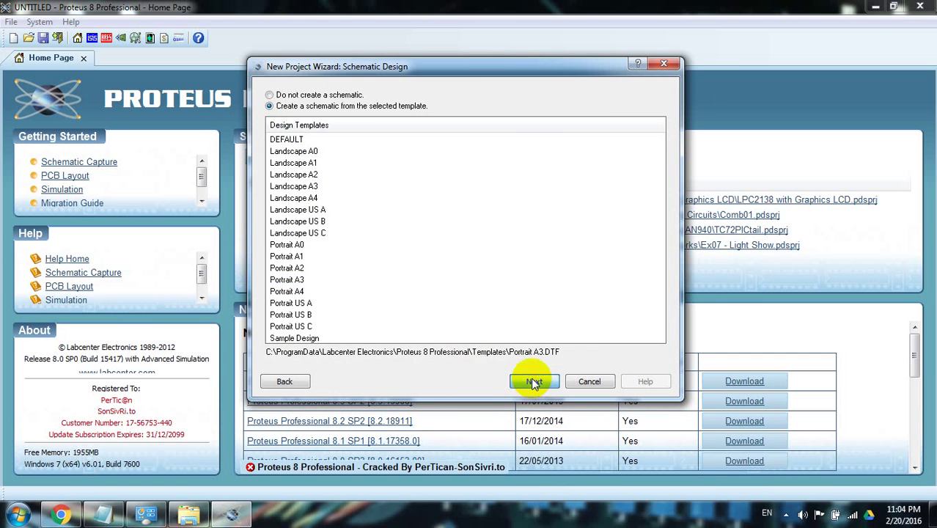
left_click(291, 139)
left_click(269, 106)
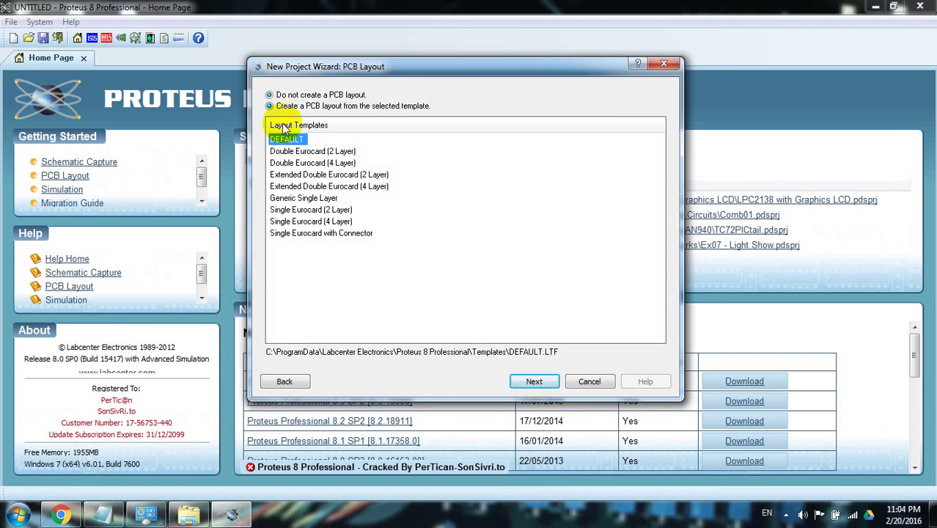
left_click(530, 382)
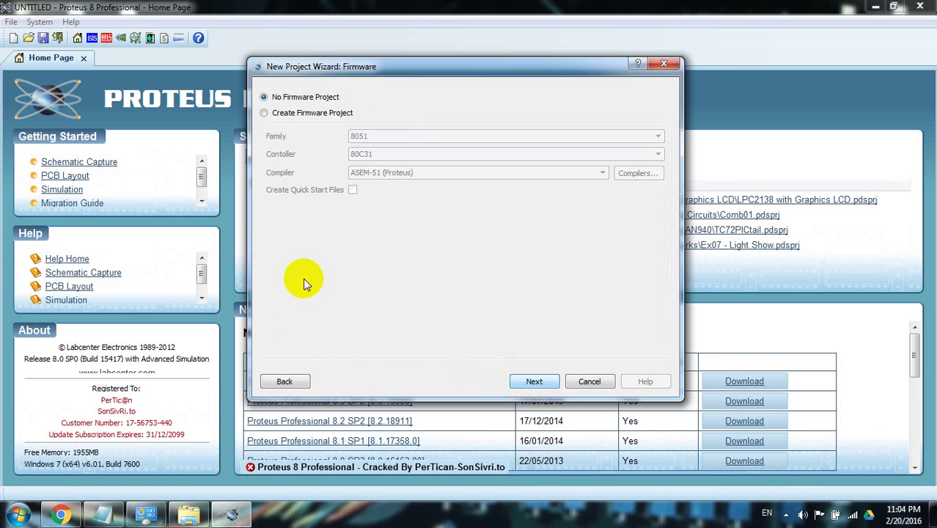
left_click(535, 381)
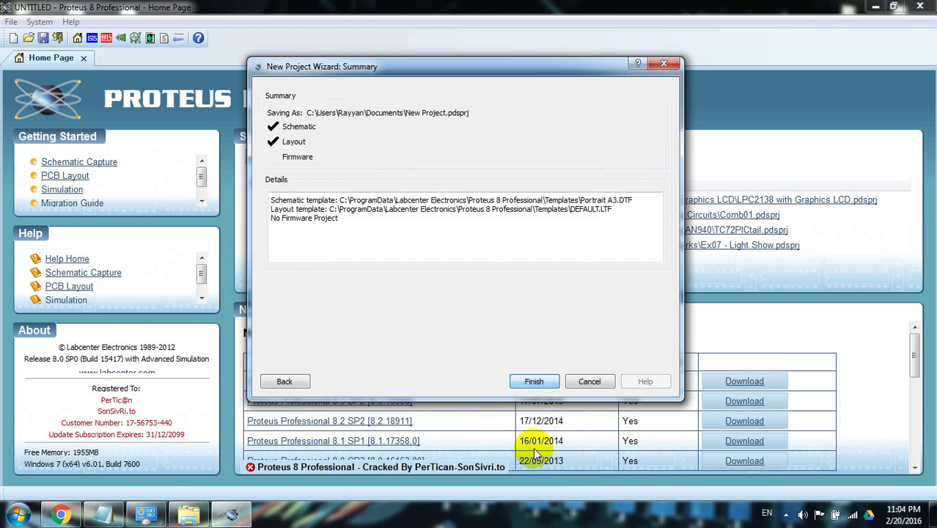
left_click(527, 381)
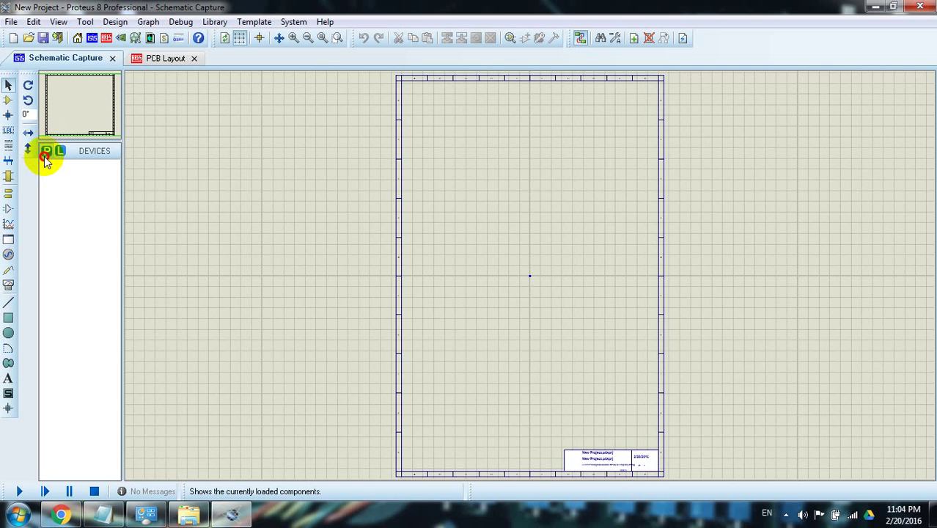
Search Pick Devices for 'ardu', find no matches, and close Proteus.
left_click(45, 152)
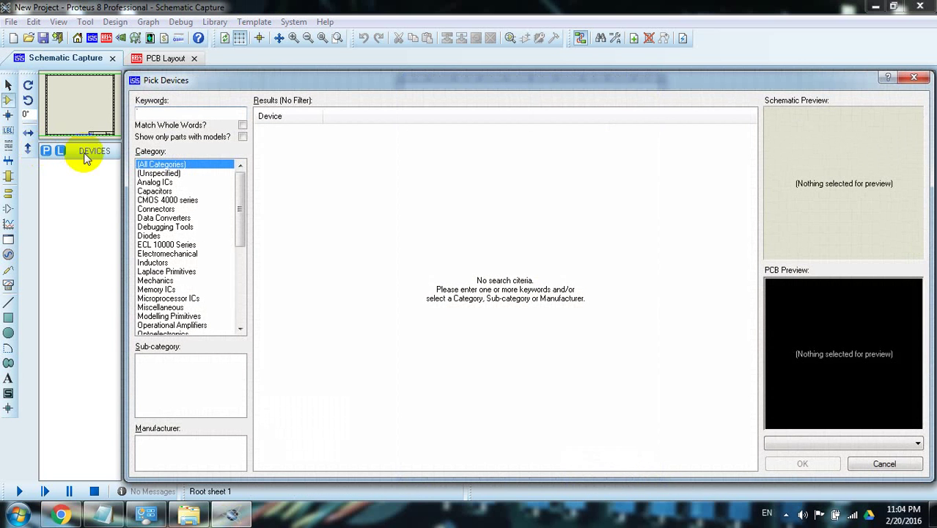
type("ardu")
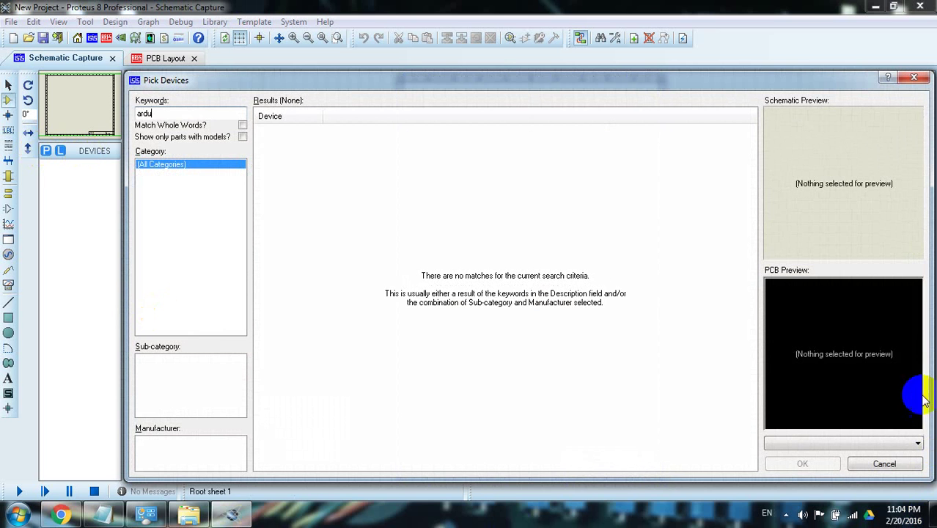
left_click(914, 79)
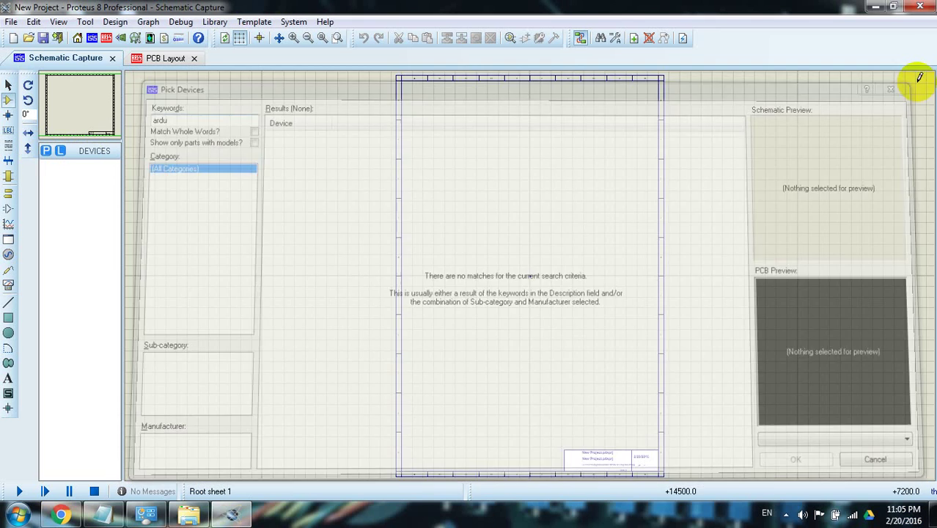
left_click(920, 7)
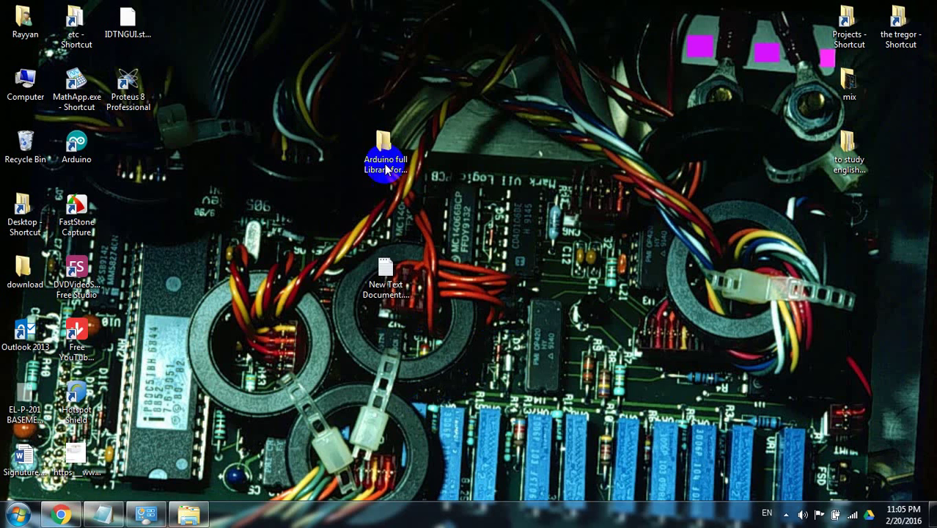
Copy ArduinoTEP.IDX and ArduinoTEP.LIB from the Arduino full Library for Proteus folder.
left_click_drag(382, 151, 399, 165)
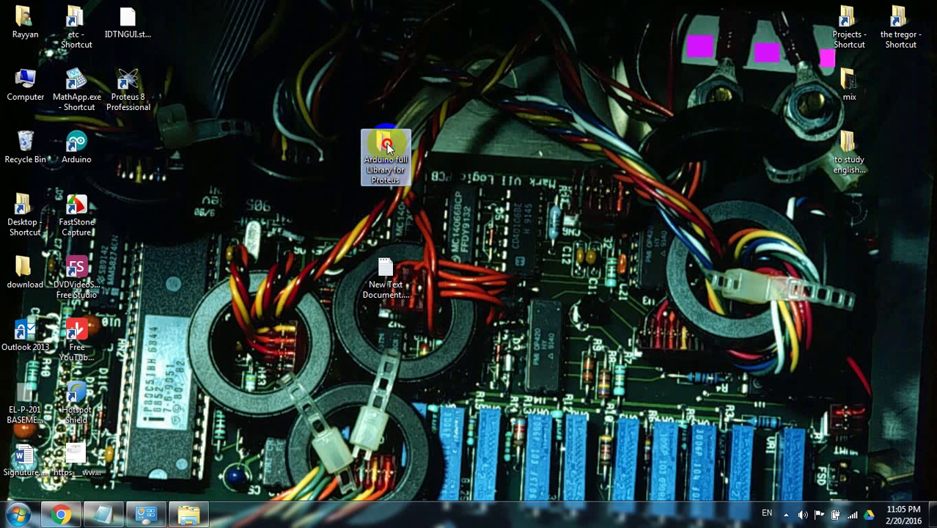
double_click(386, 143)
left_click_drag(196, 199, 190, 79)
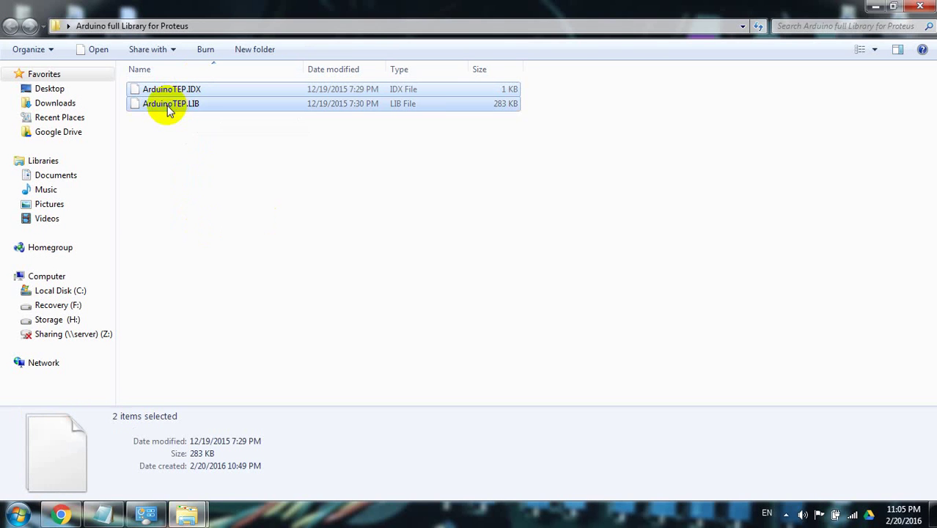
right_click(169, 108)
left_click(203, 268)
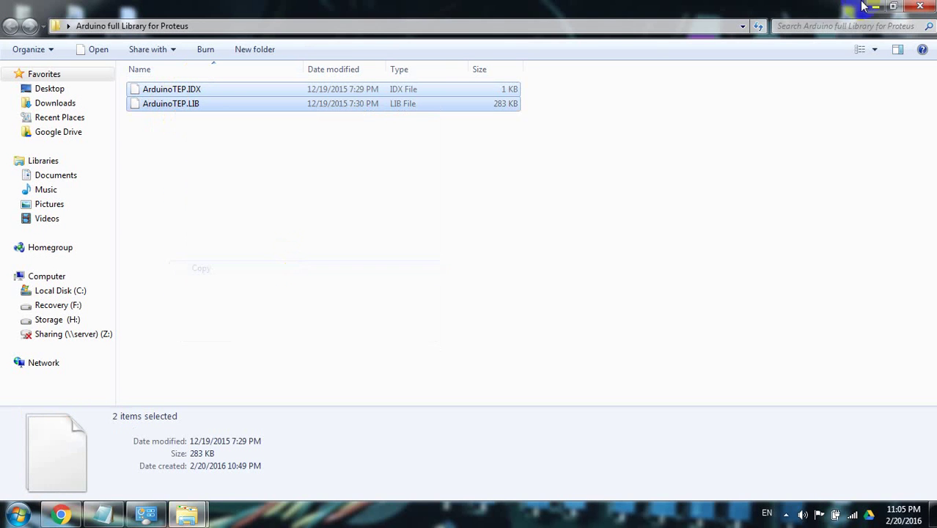
left_click(875, 7)
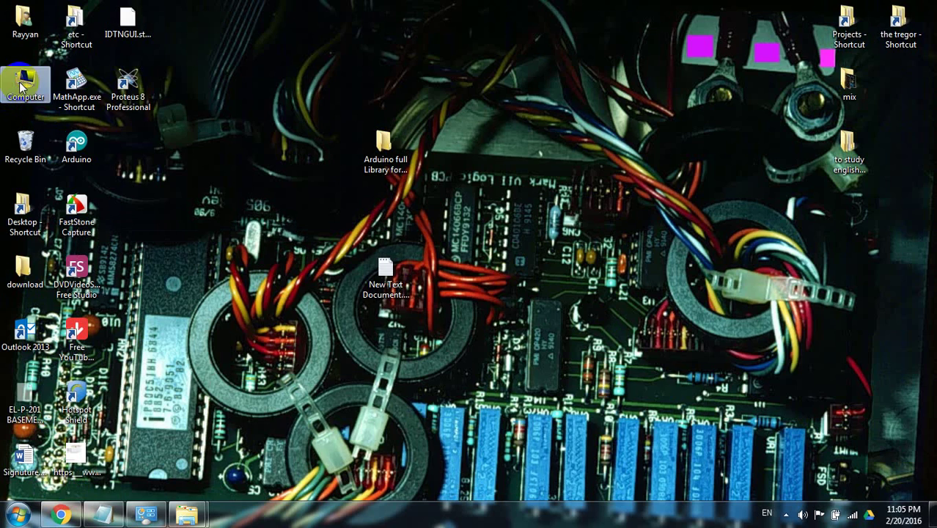
On Local Disk (C:), turn on showing hidden files, folders and drives in Folder Options.
double_click(25, 83)
double_click(192, 93)
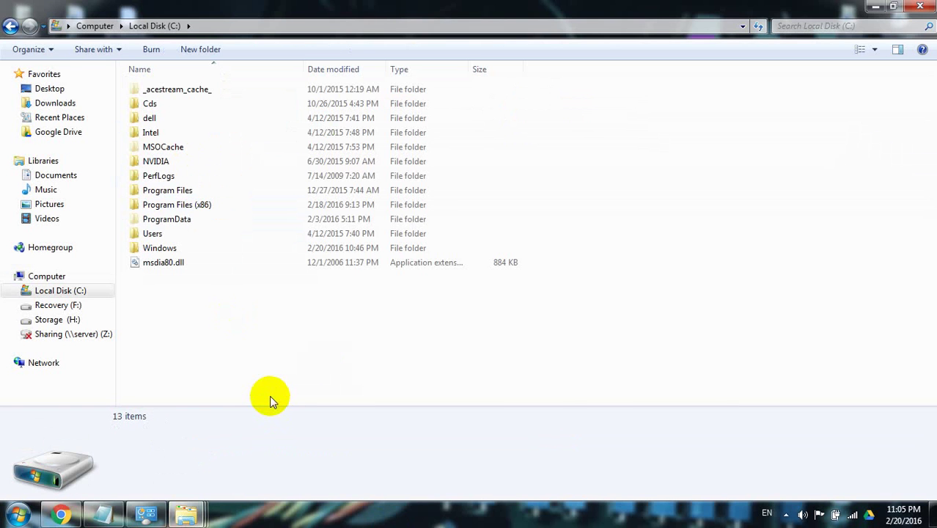
left_click(158, 219)
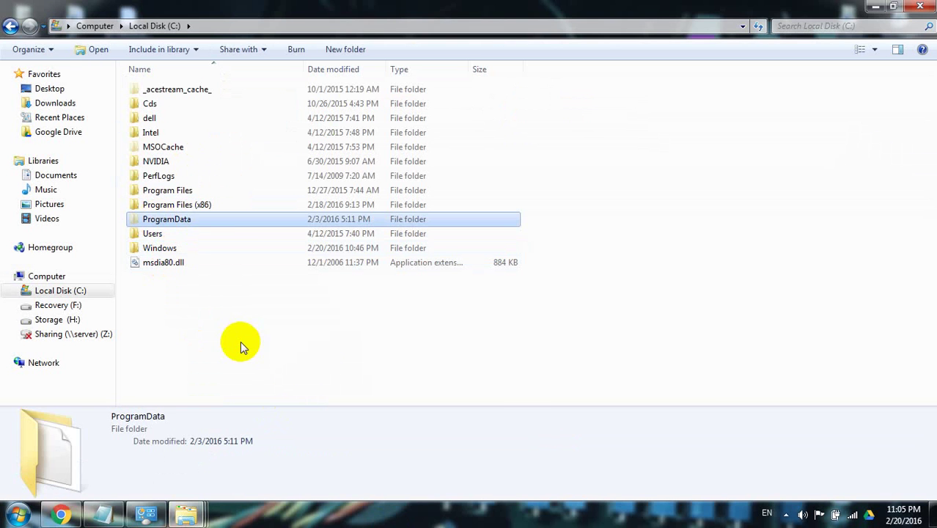
left_click(30, 51)
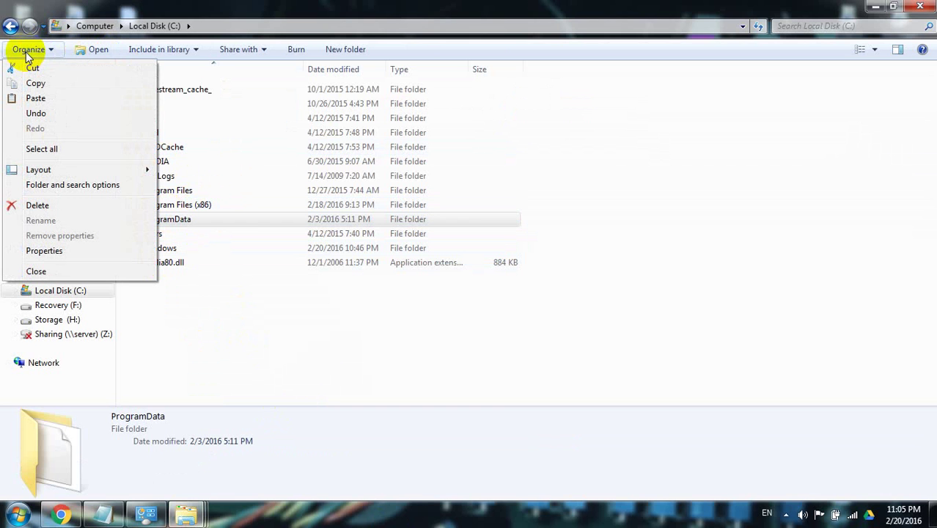
left_click(88, 187)
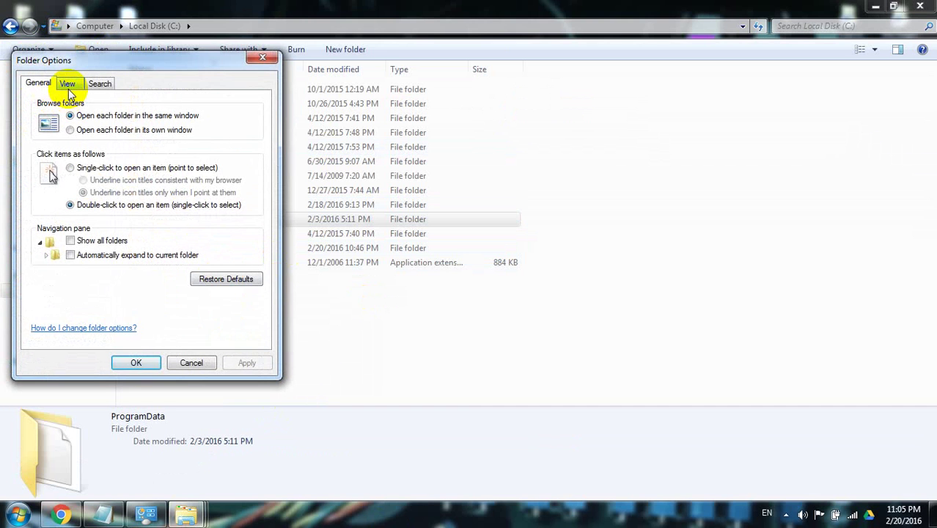
left_click(68, 85)
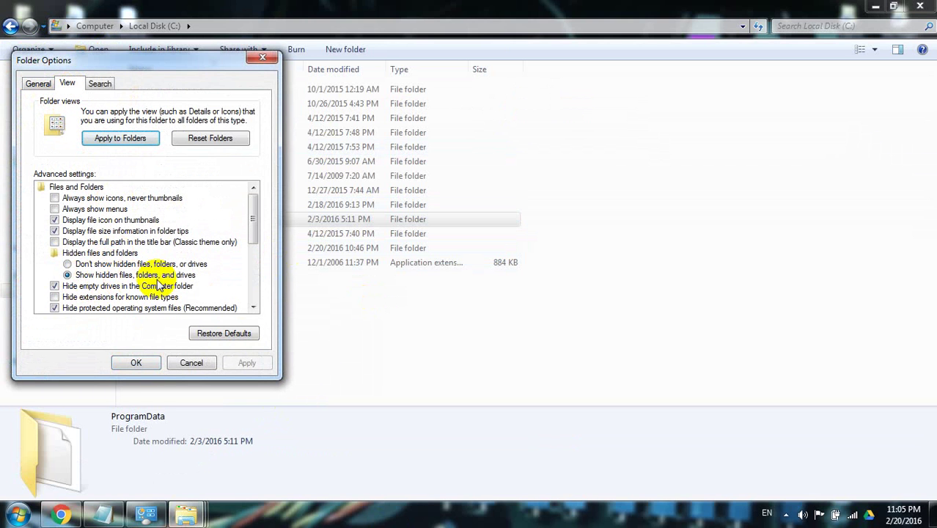
left_click(159, 363)
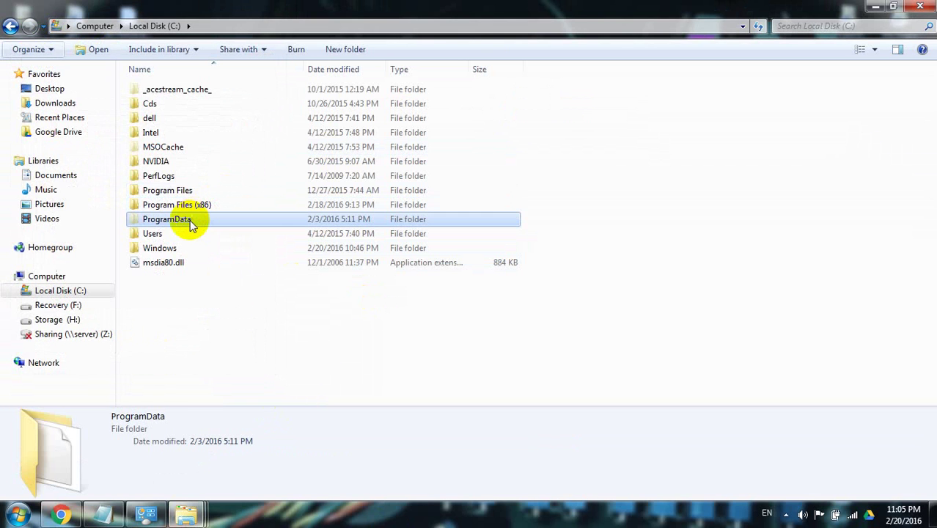
Open ProgramData > Labcenter Electronics > Proteus 8 Professional > LIBRARY.
left_click(162, 105)
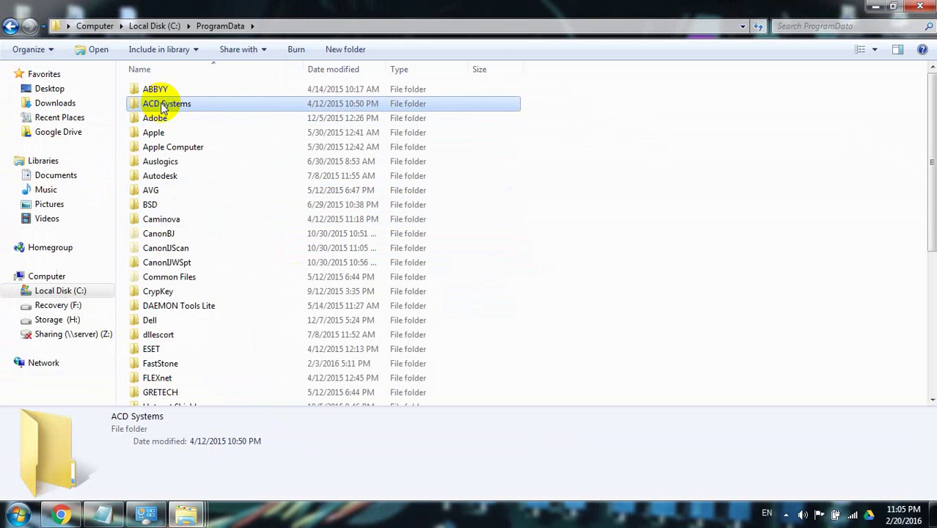
scroll(162, 105, "down", 6)
left_click(185, 210)
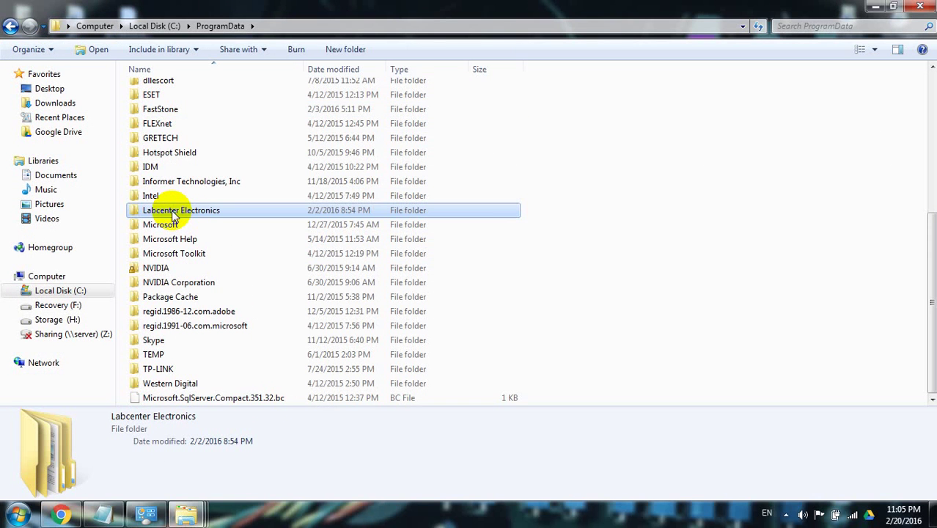
double_click(174, 211)
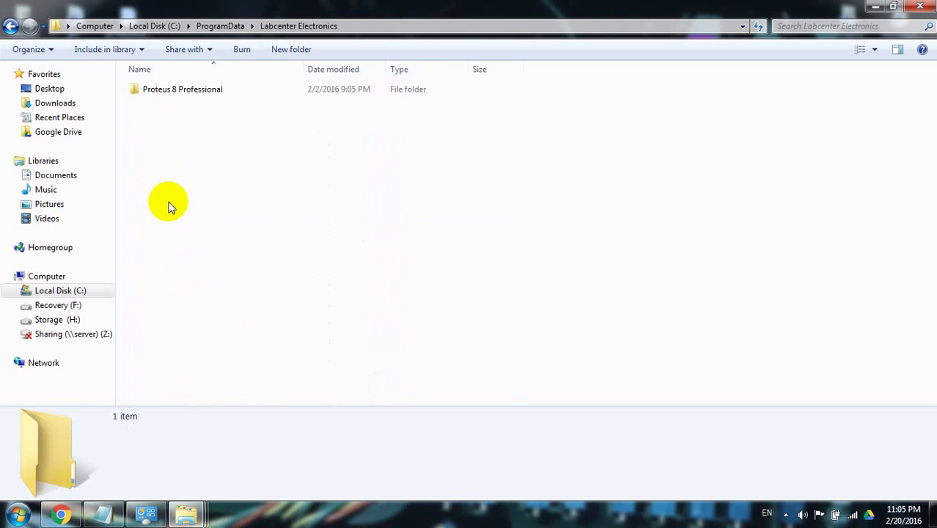
double_click(154, 94)
double_click(156, 120)
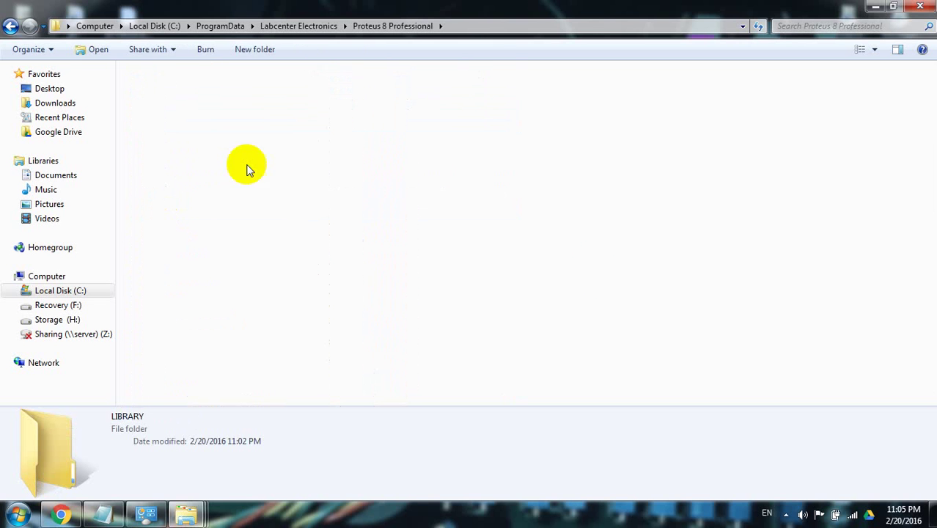
Paste ArduinoTEP.IDX and ArduinoTEP.LIB into the LIBRARY folder and show the desktop.
key("ctrl+v")
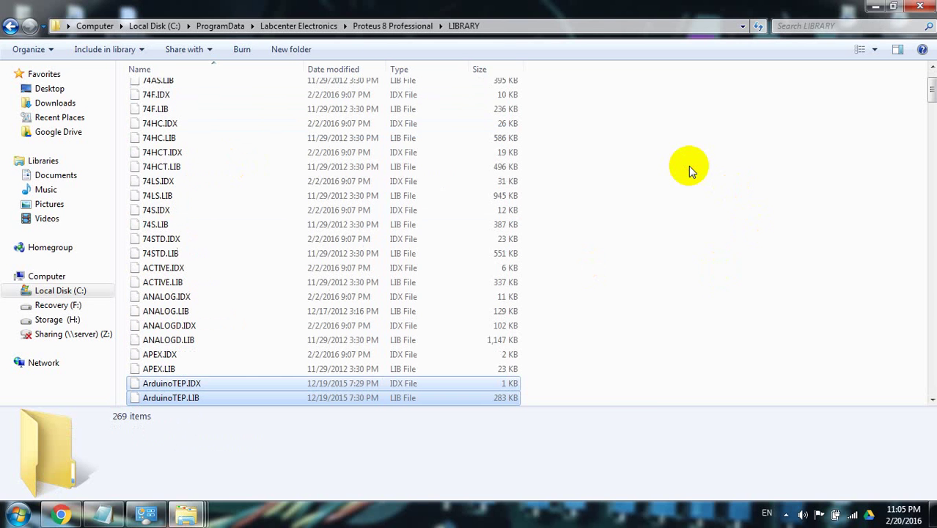
key("super+d")
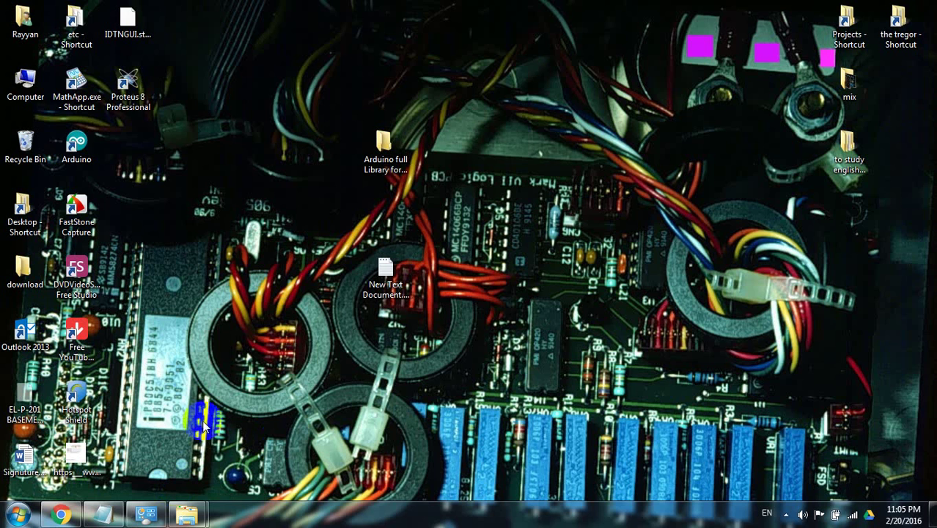
Relaunch Proteus and start a default-named New Project, replacing the existing one.
double_click(127, 86)
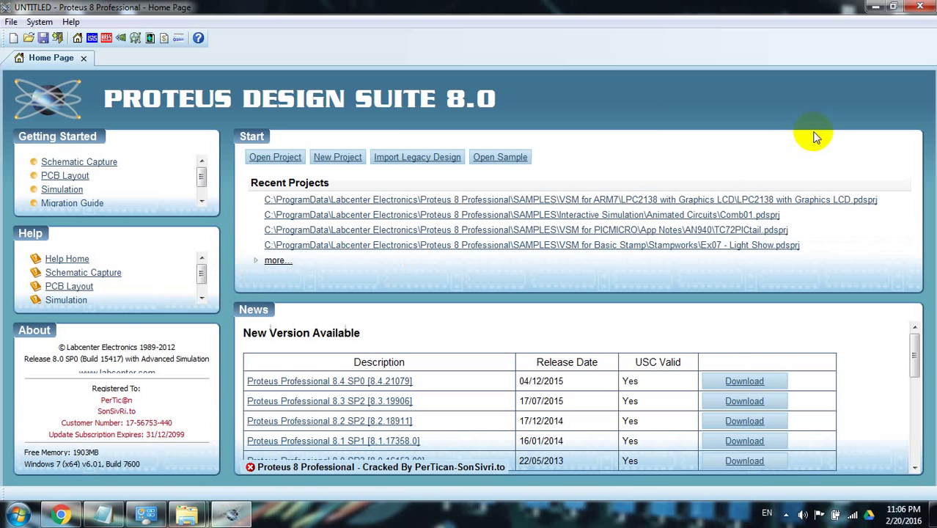
left_click(336, 156)
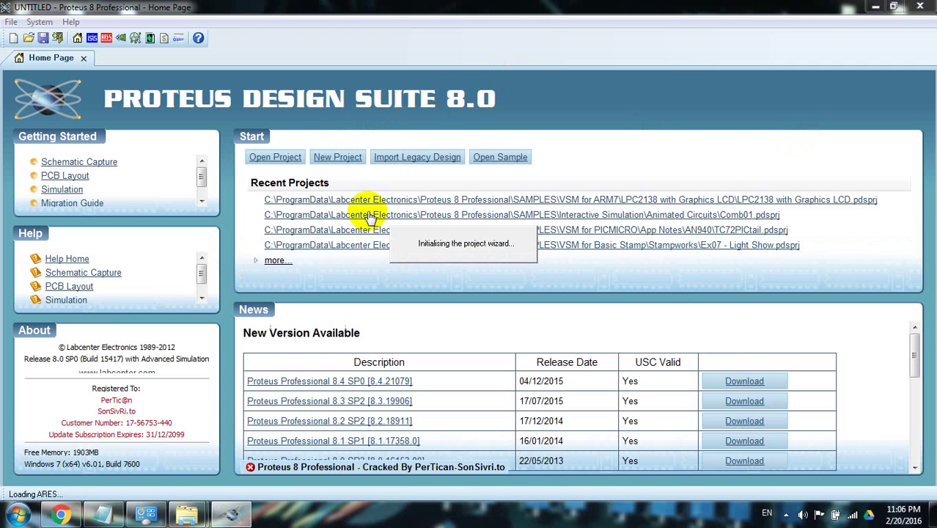
left_click(535, 381)
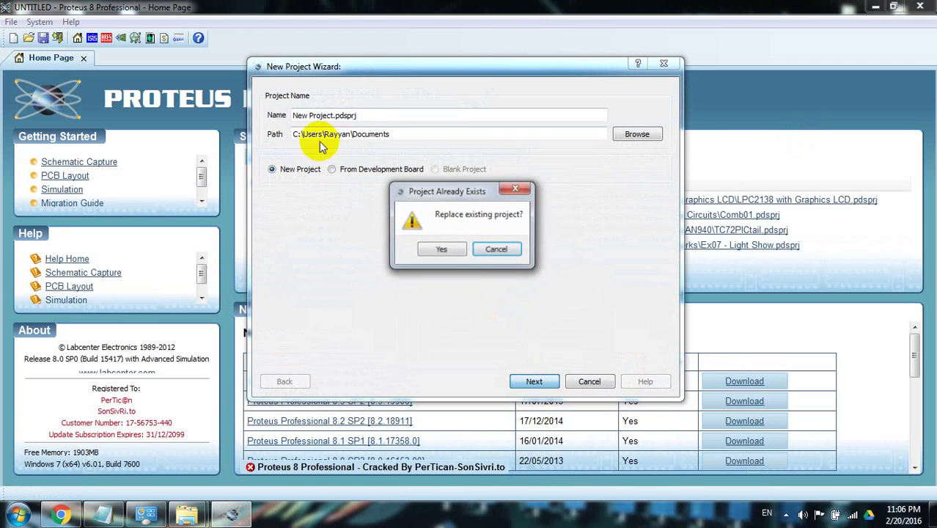
left_click(439, 249)
Choose the Portrait A3 schematic and DEFAULT PCB layout, skipping firmware.
left_click(269, 106)
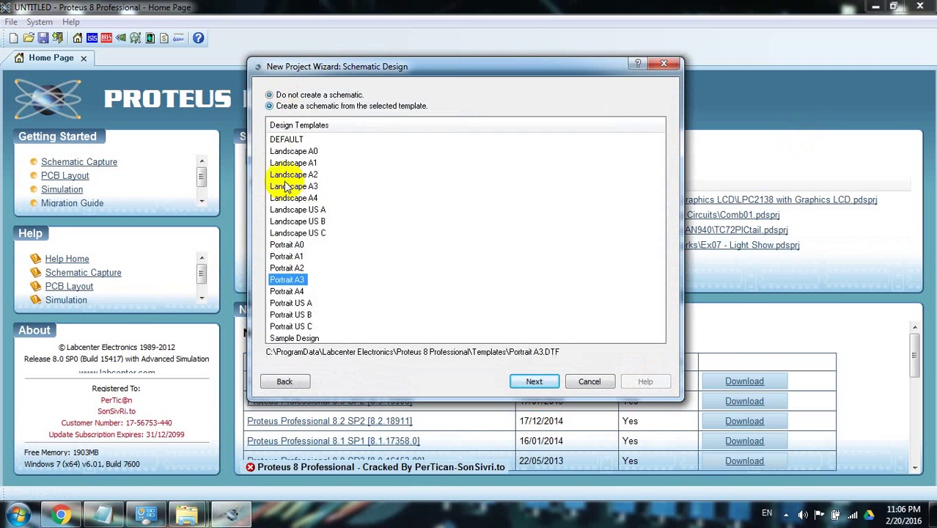
left_click(533, 381)
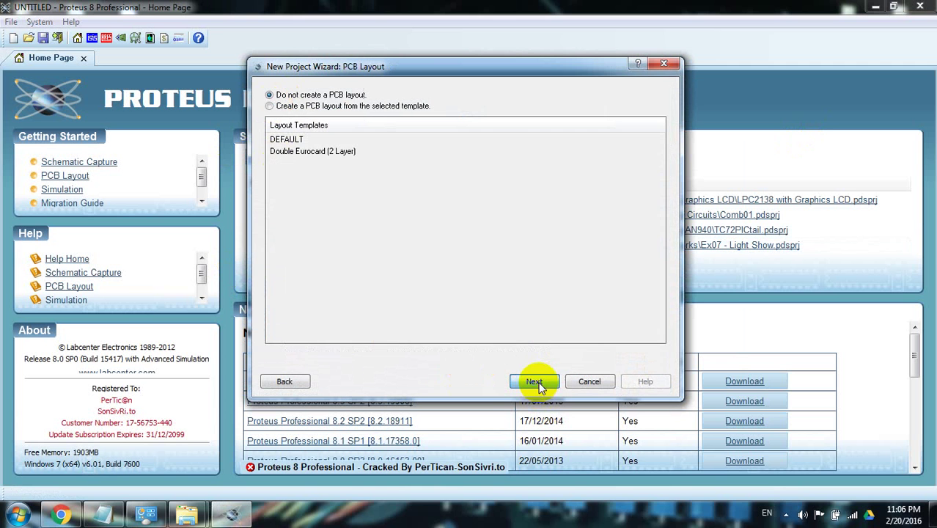
left_click(282, 107)
left_click(533, 381)
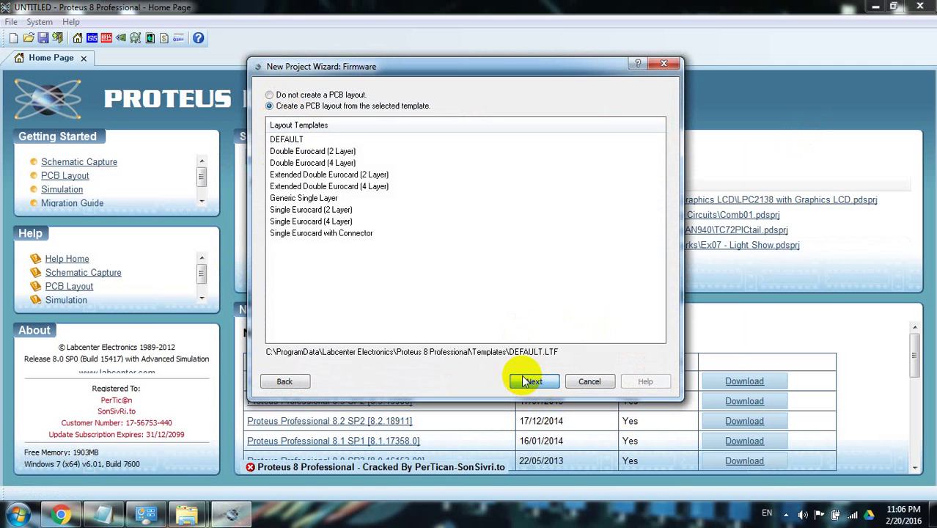
left_click(541, 381)
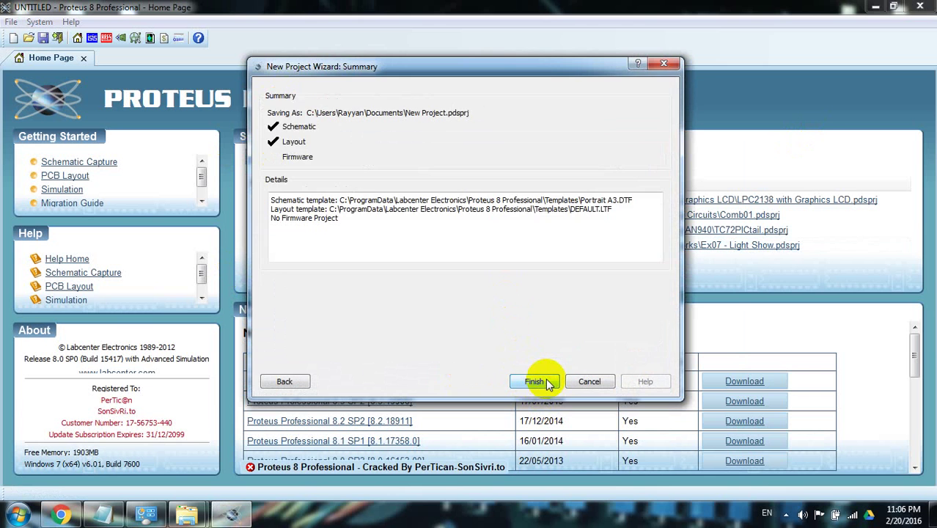
left_click(534, 381)
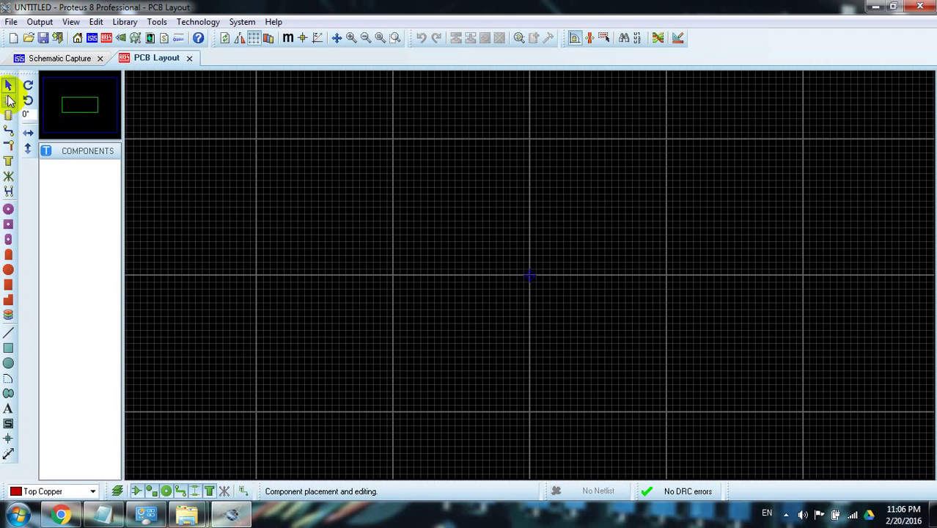
On the schematic, search Pick Devices for 'ardu' and browse the category filters.
left_click(63, 57)
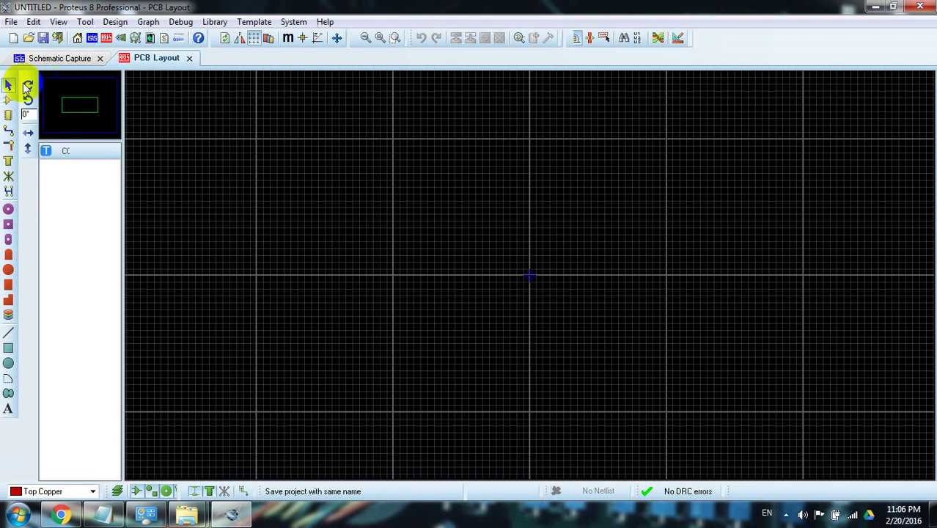
left_click(45, 151)
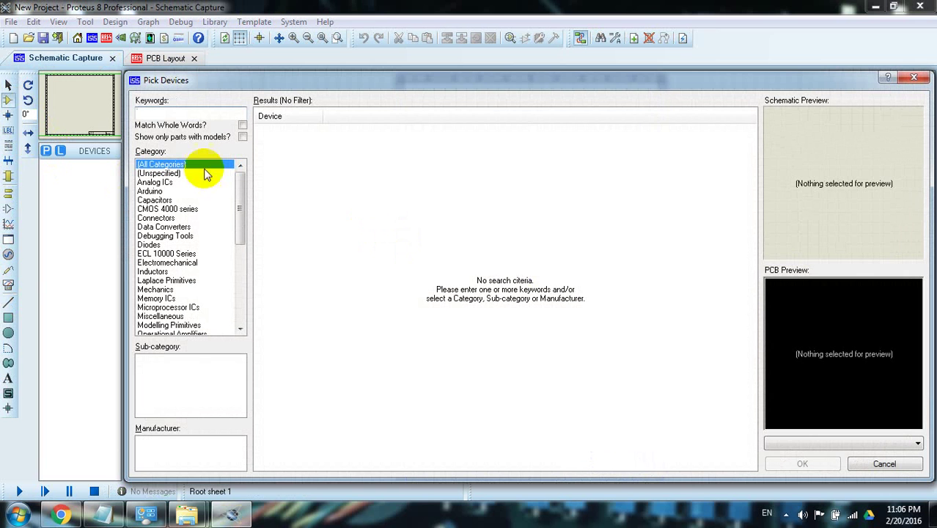
type("ard")
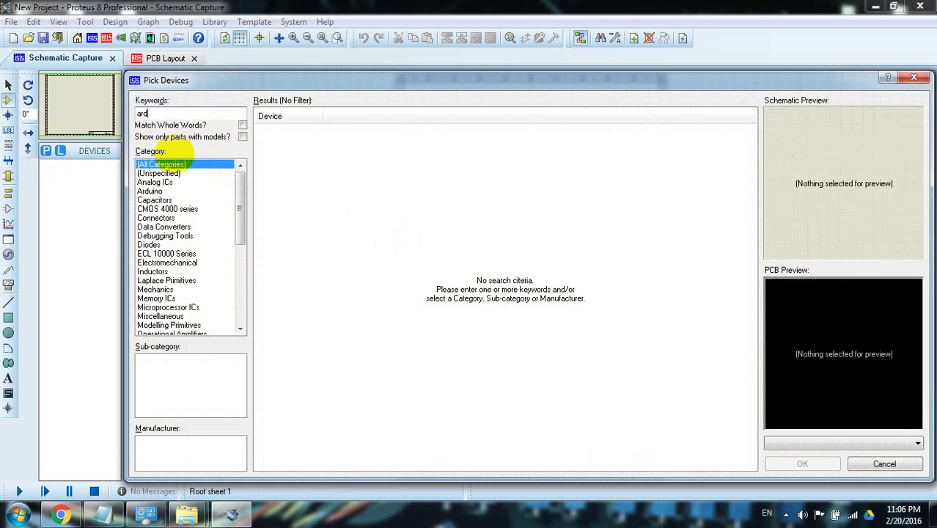
type("u")
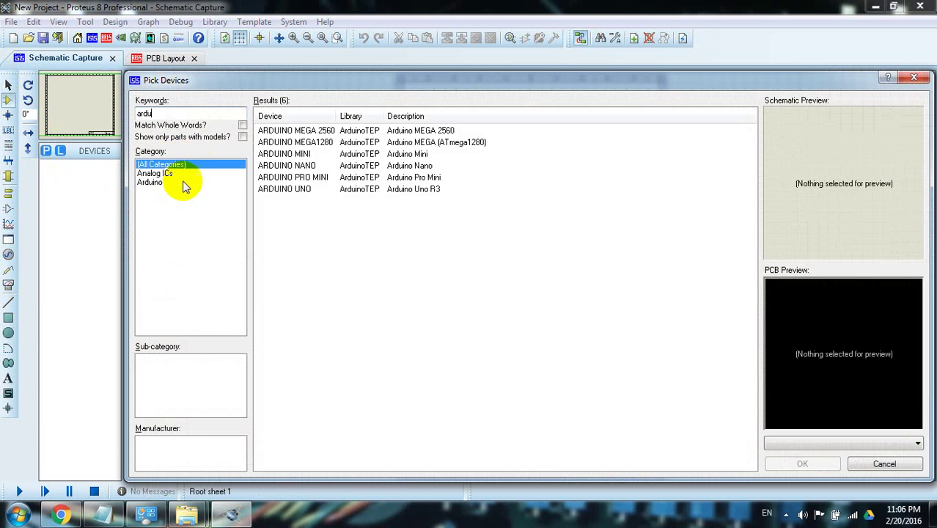
left_click(161, 183)
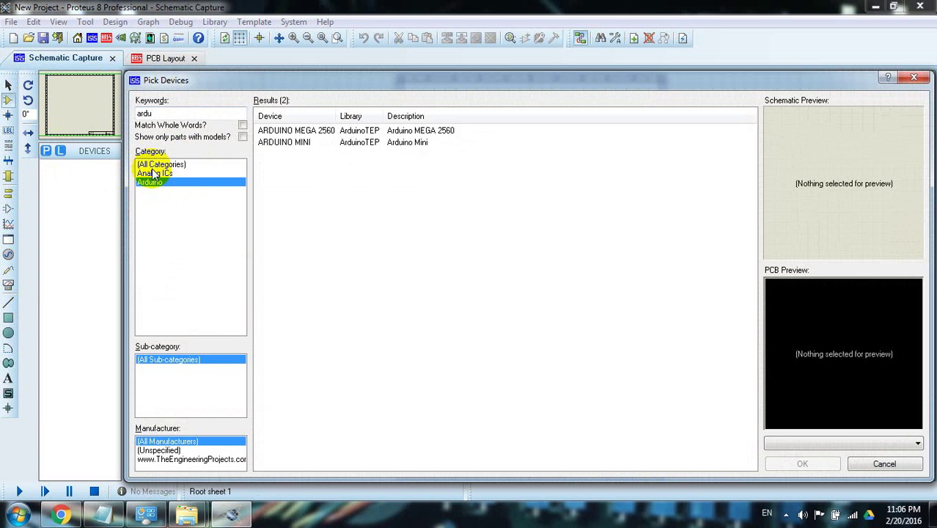
left_click(154, 174)
left_click(157, 164)
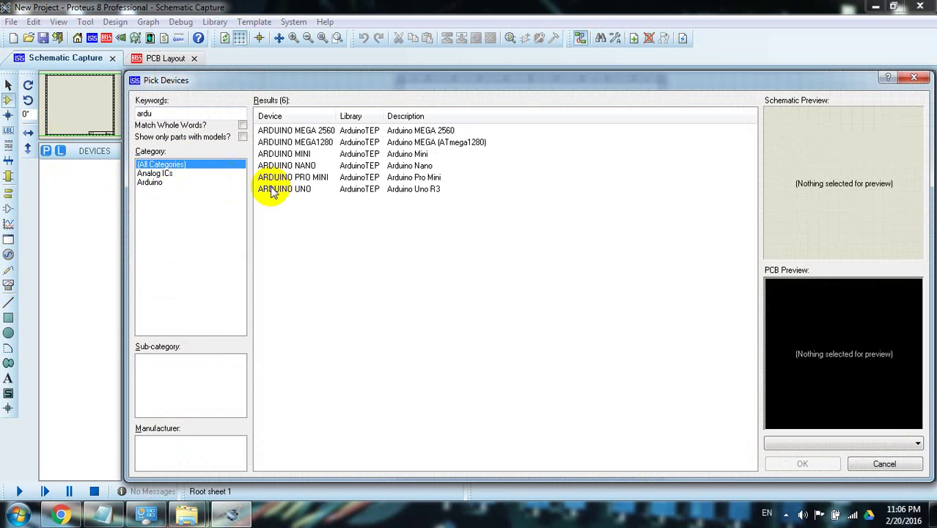
Add ARDUINO MEGA 2560, ARDUINO PRO MINI and ARDUINO UNO to the device list.
left_click(379, 190)
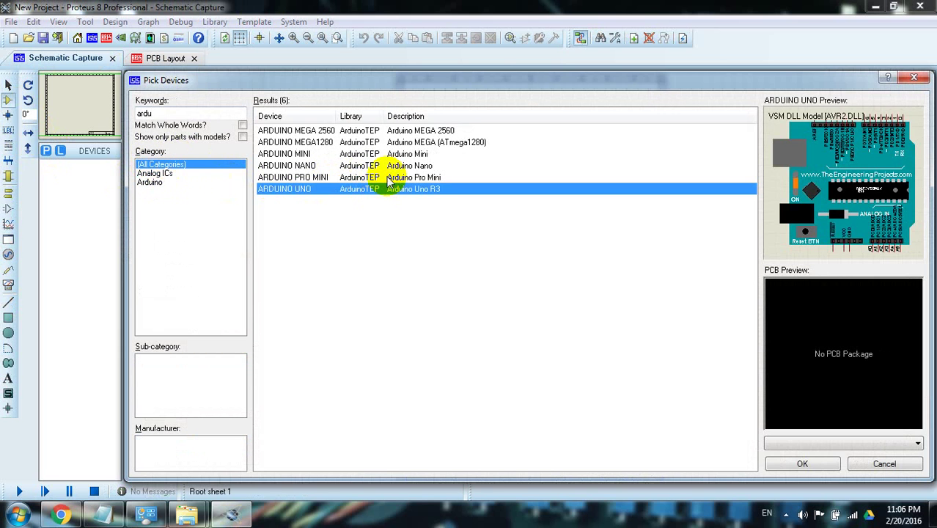
left_click(389, 178)
left_click(387, 166)
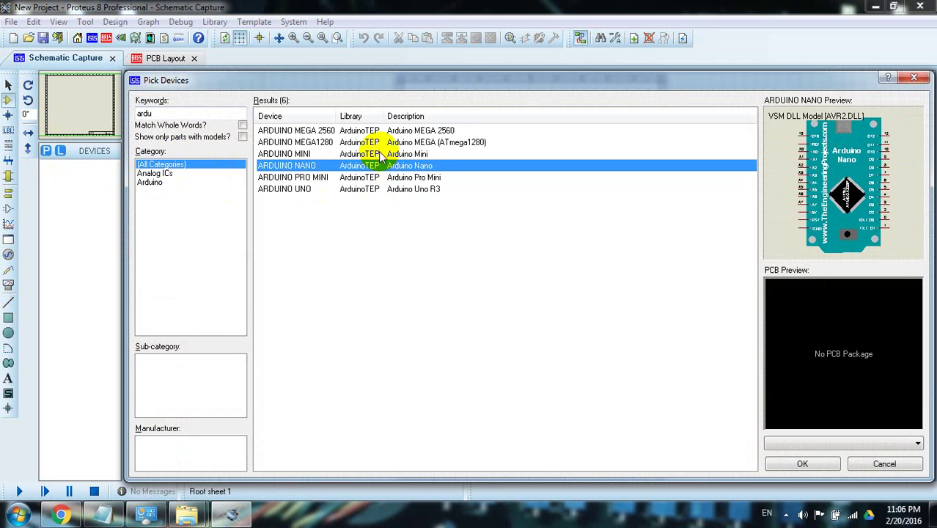
left_click(388, 143)
double_click(389, 131)
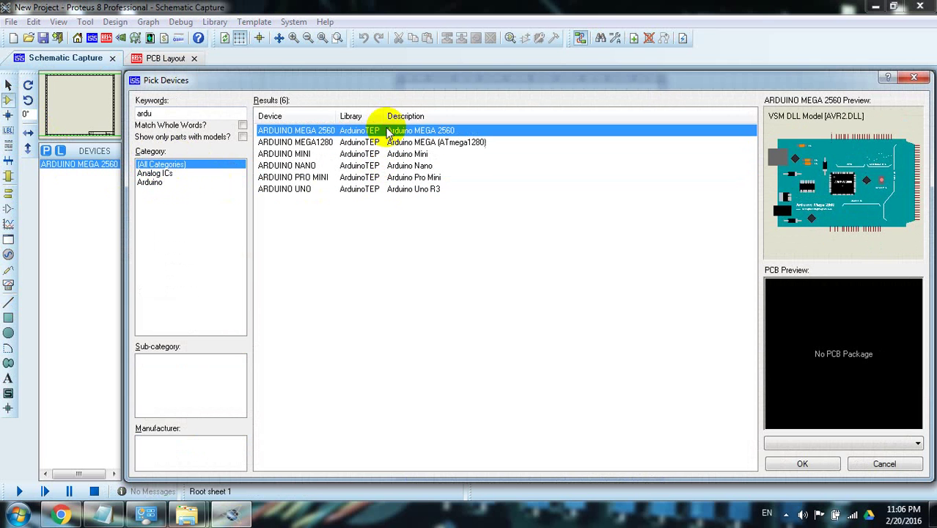
double_click(390, 178)
double_click(396, 190)
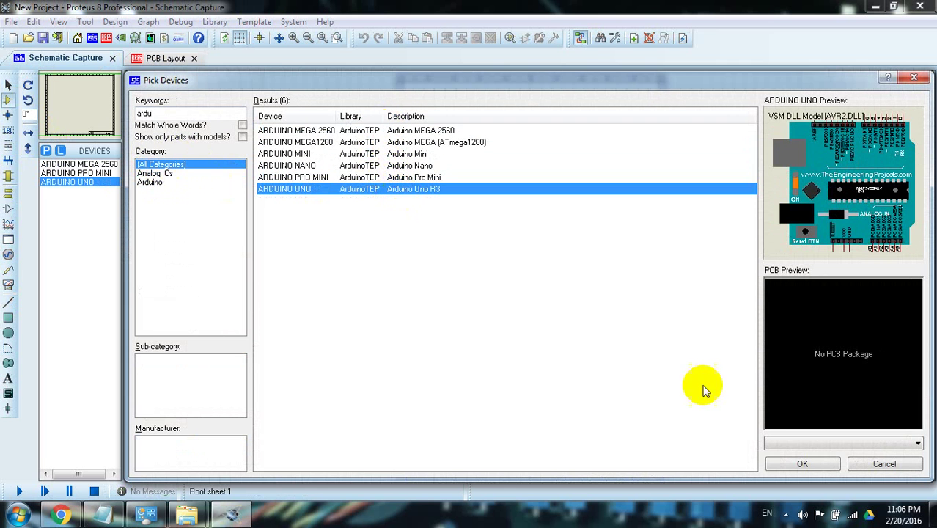
left_click(802, 463)
Place the ARDUINO UNO below the sheet centre and the ARDUINO MEGA 2560 above it.
left_click(76, 182)
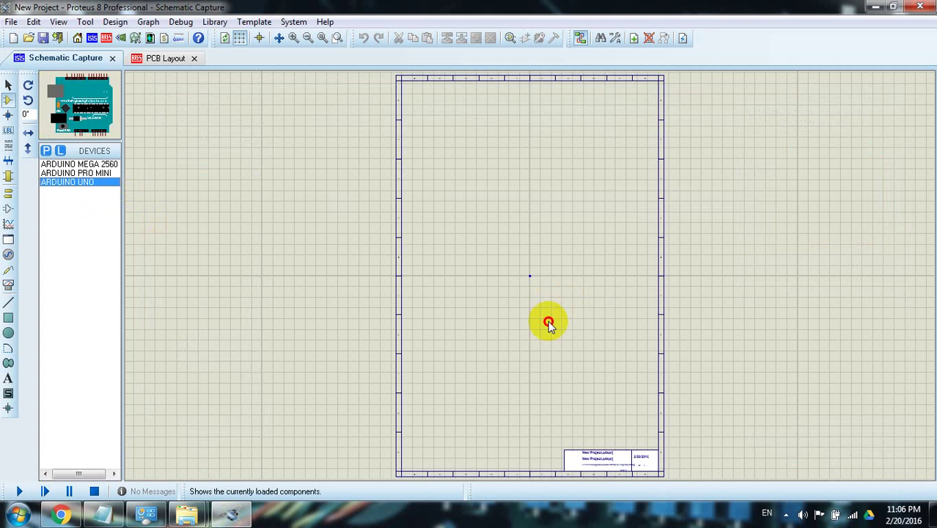
left_click(509, 354)
left_click(507, 344)
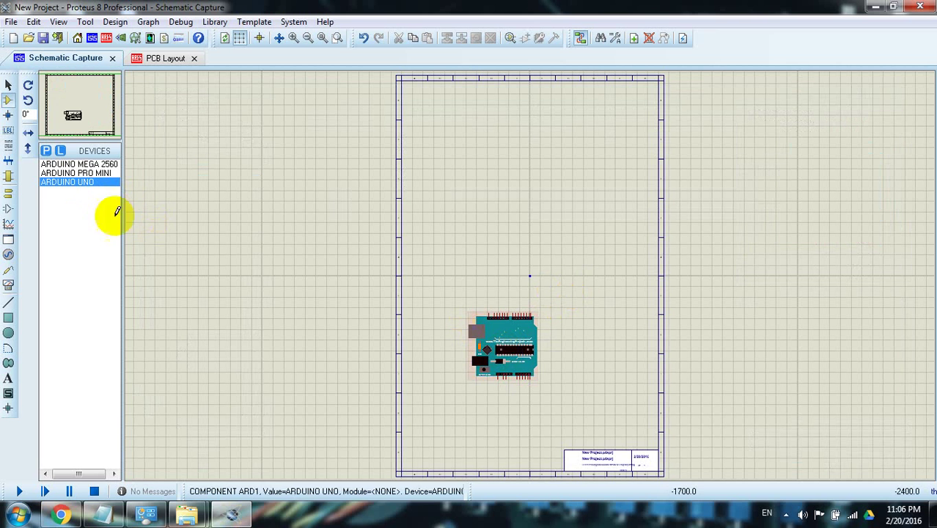
left_click(72, 164)
left_click(493, 161)
left_click(522, 171)
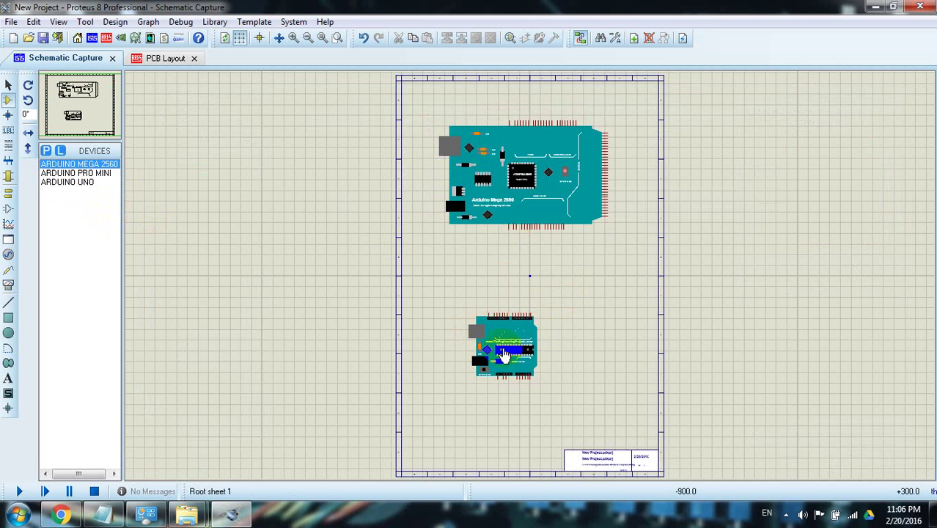
Zoom in and out on the sheet to inspect the two placed Arduino boards.
scroll(506, 344, "up", 3)
scroll(485, 262, "up", 1)
scroll(590, 314, "down", 1)
left_click(628, 253)
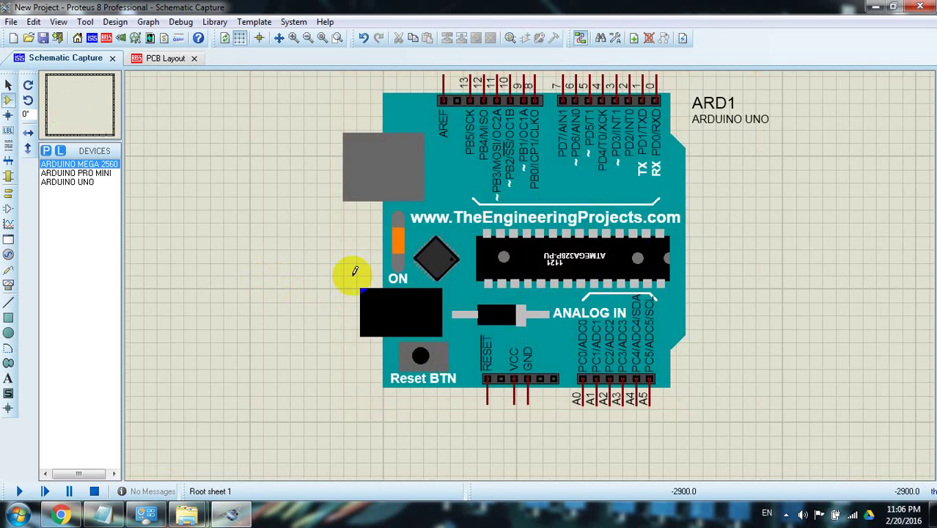
scroll(346, 272, "down", 1)
scroll(533, 278, "up", 3)
scroll(529, 271, "up", 1)
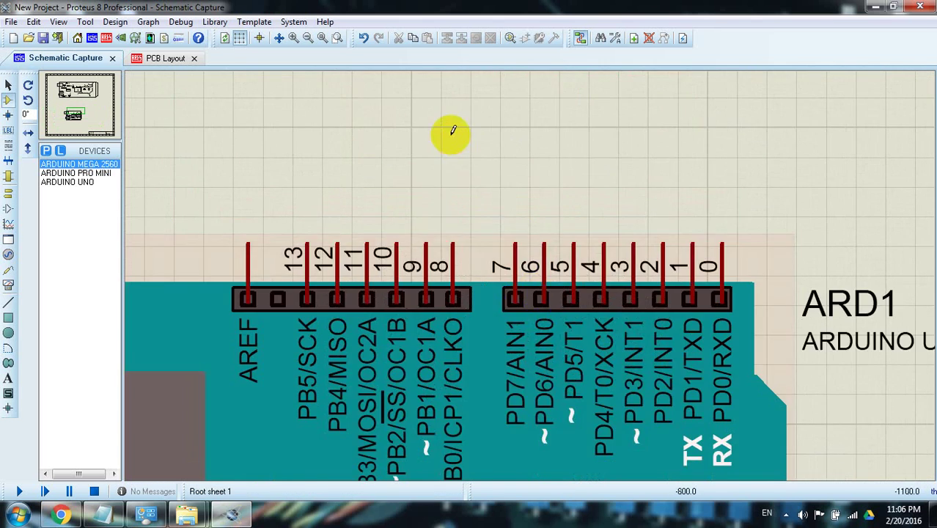
scroll(450, 132, "down", 2)
scroll(608, 78, "up", 1)
scroll(435, 140, "down", 1)
scroll(439, 230, "down", 2)
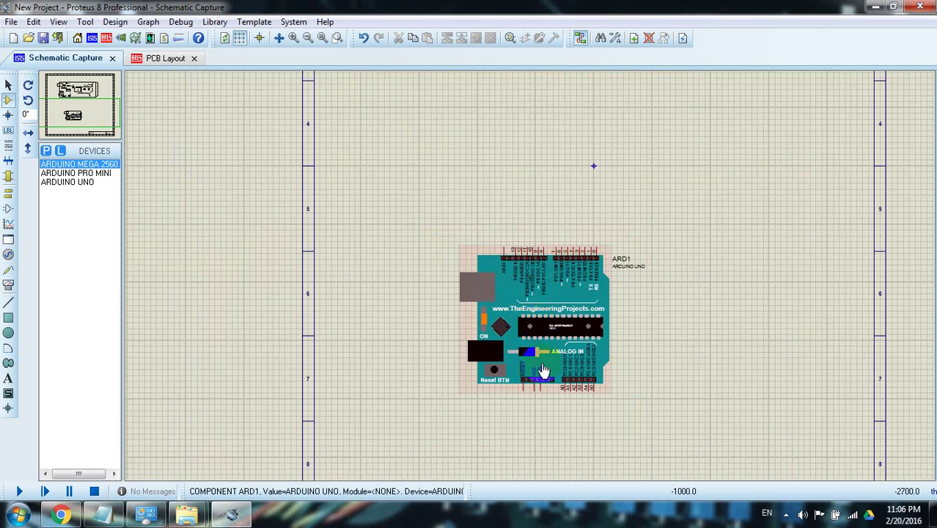
scroll(531, 272, "up", 3)
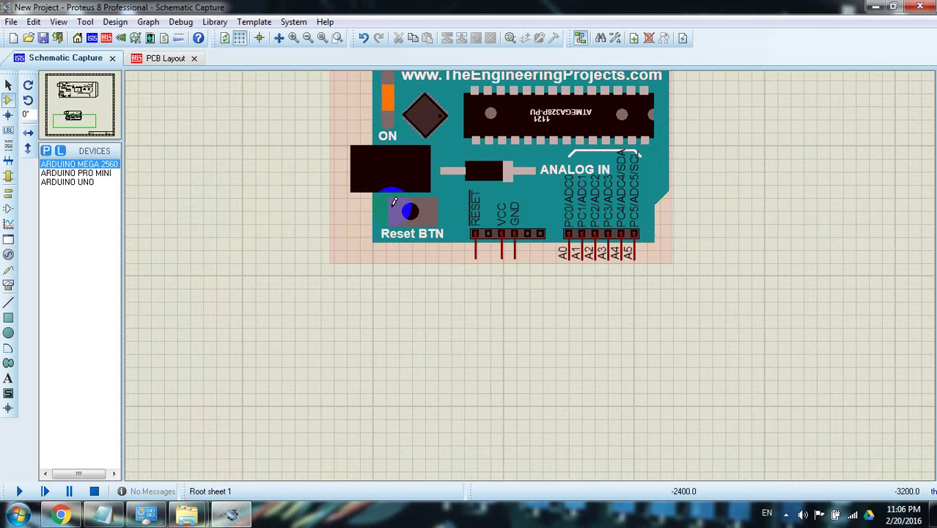
scroll(391, 208, "down", 1)
scroll(392, 295, "down", 2)
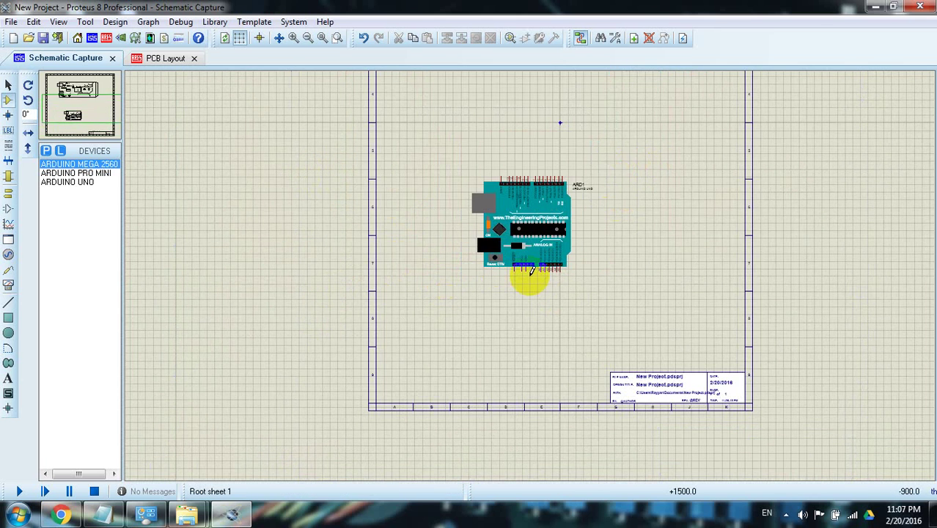
scroll(533, 272, "up", 1)
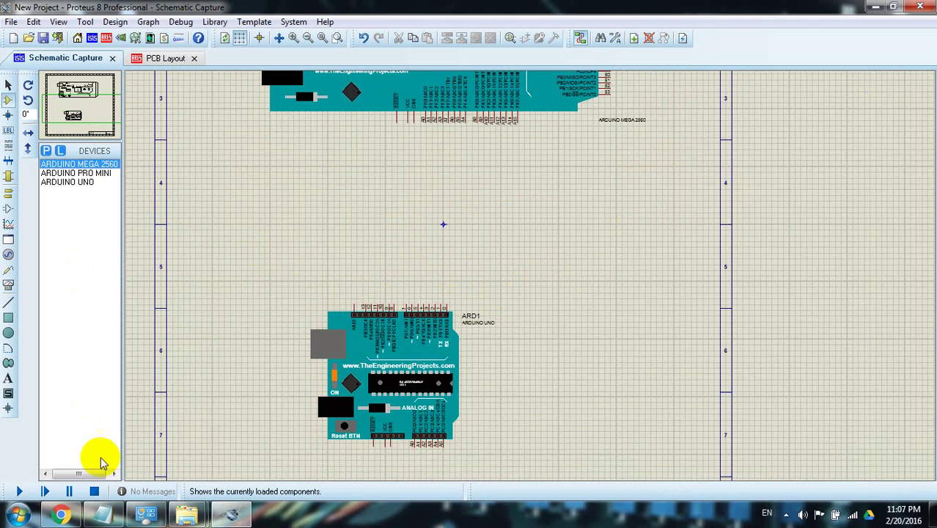